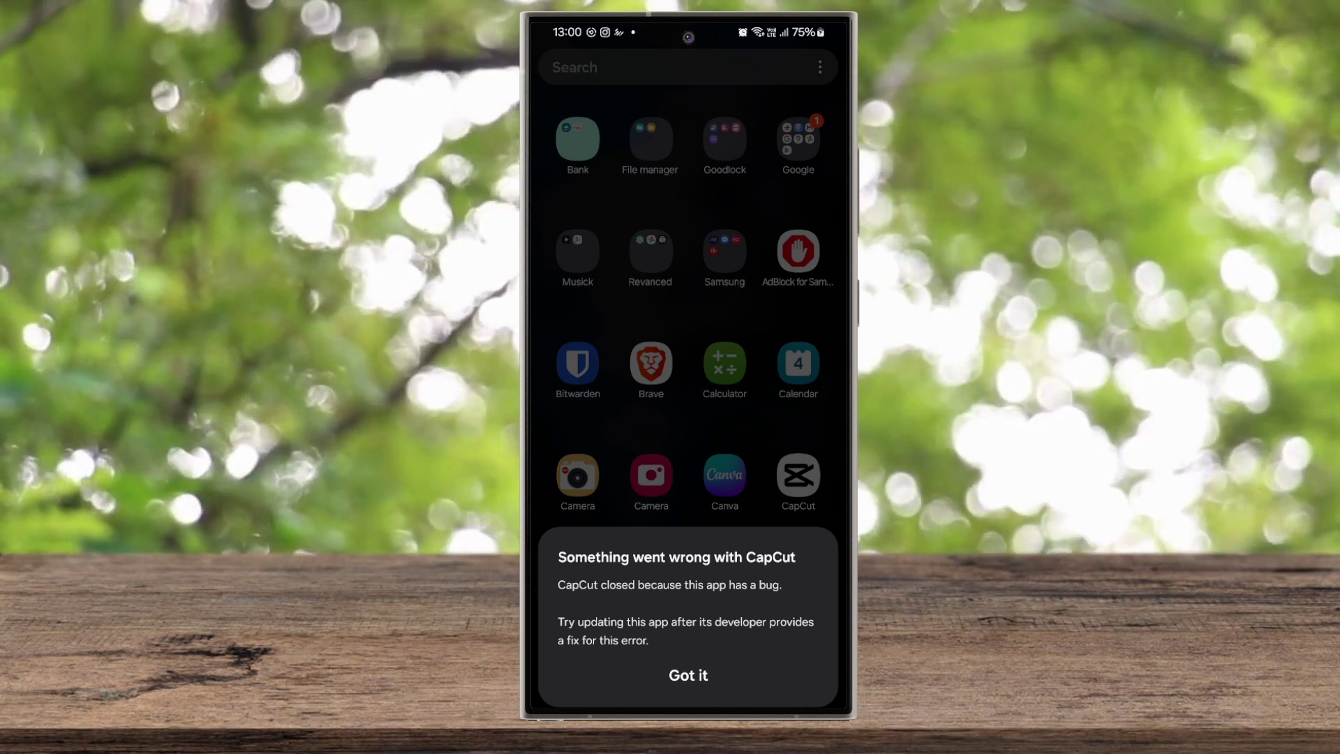
Step: Dismiss the 'Something went wrong with CapCut' crash notice with 'Got it'
left_click(688, 676)
Step: Launch CapCut from the app drawer and run 'Fix bugs' on its Safe mode screen
left_click(798, 477)
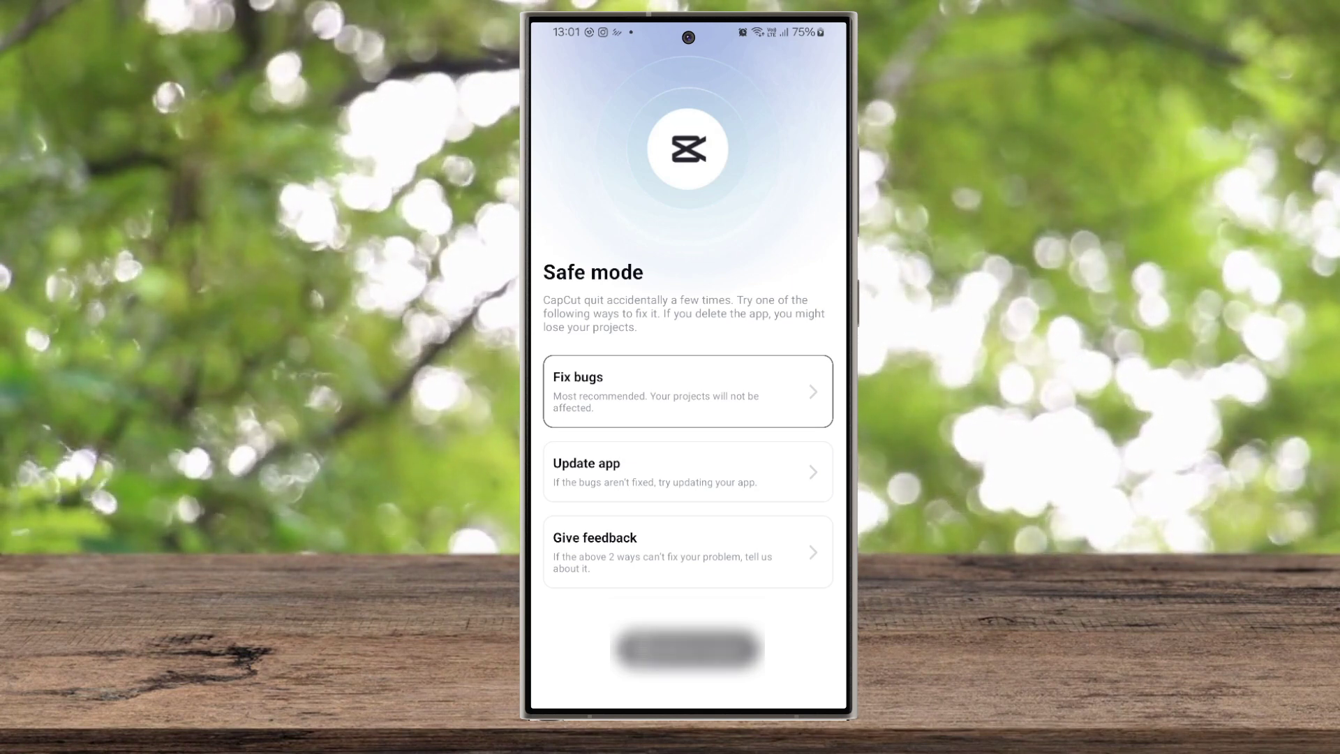
left_click(687, 392)
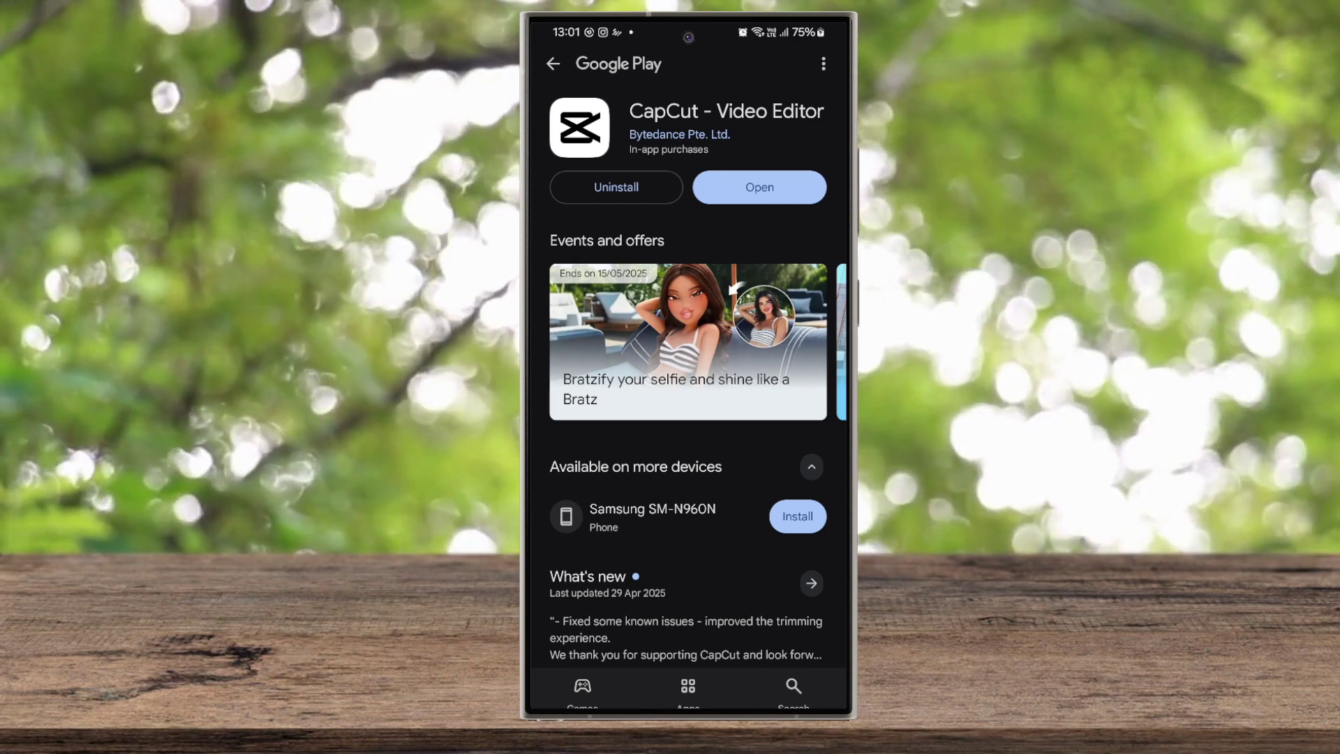
Step: Uninstall CapCut from its Google Play page and confirm the removal
left_click(616, 186)
left_click(783, 392)
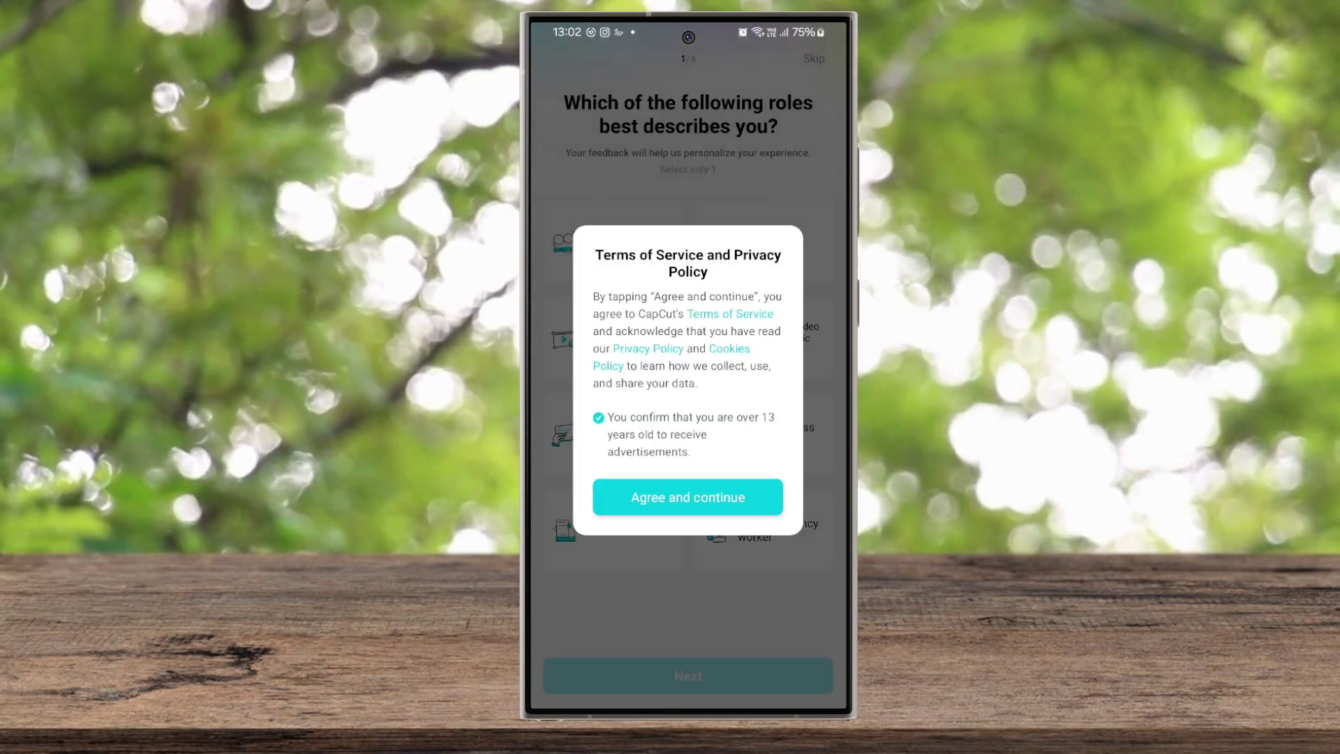
Step: Accept CapCut's terms of service with 'Agree and continue'
left_click(688, 497)
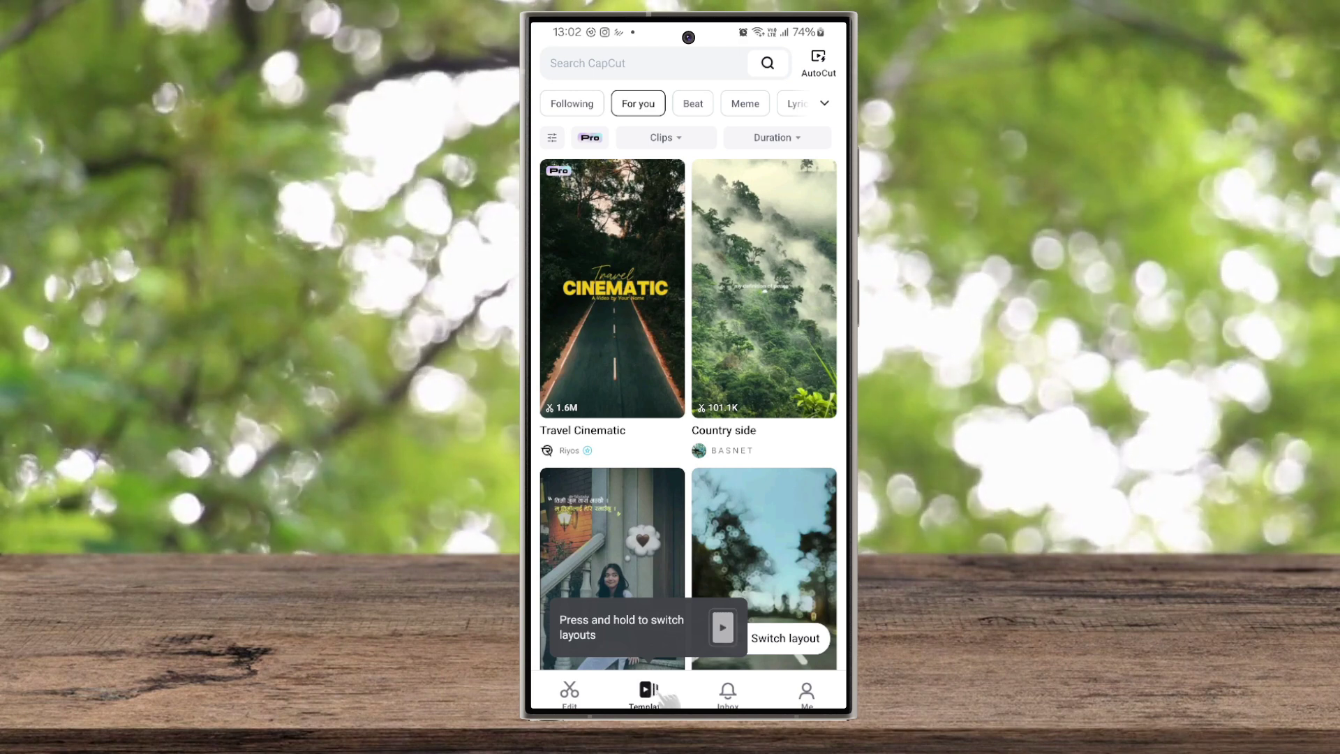
Step: Preview the Travel Cinematic template, leave it, and go to the Edit home with no projects
left_click(612, 288)
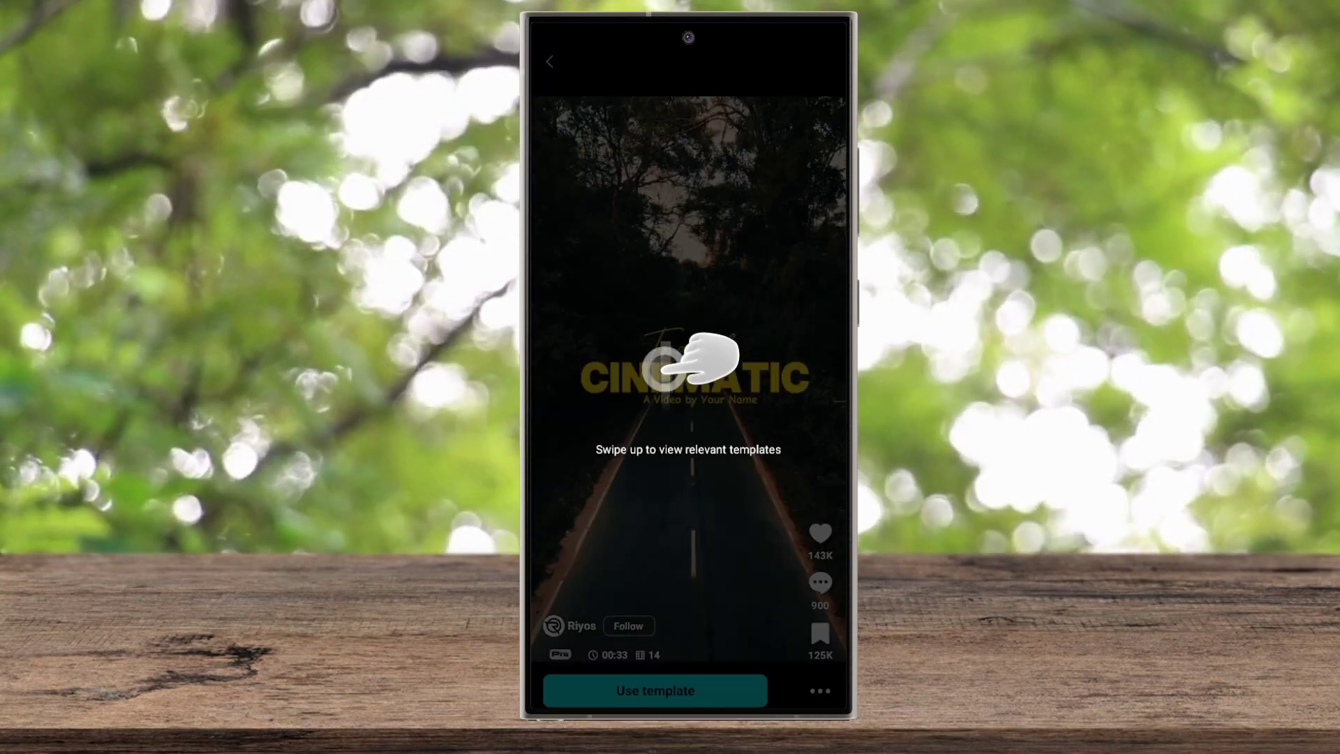
scroll(688, 419, "down", 5)
key("Escape")
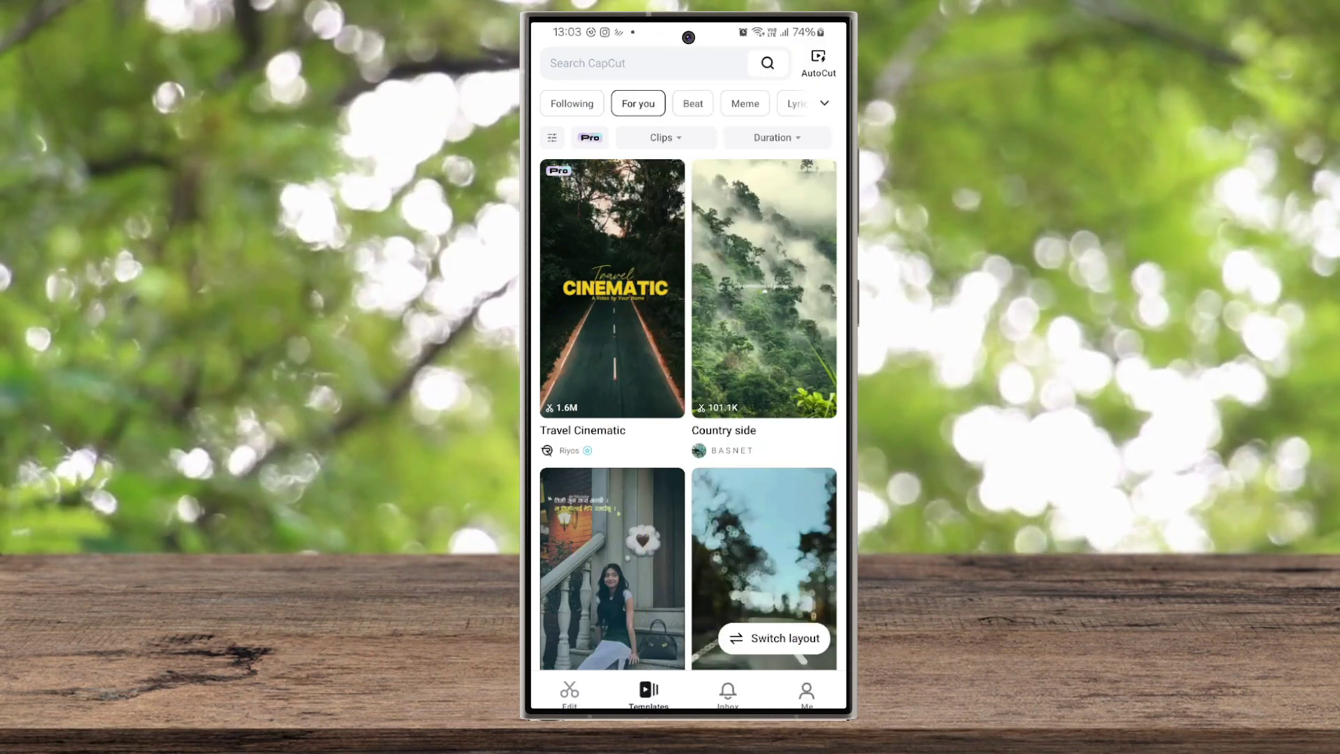
left_click(569, 691)
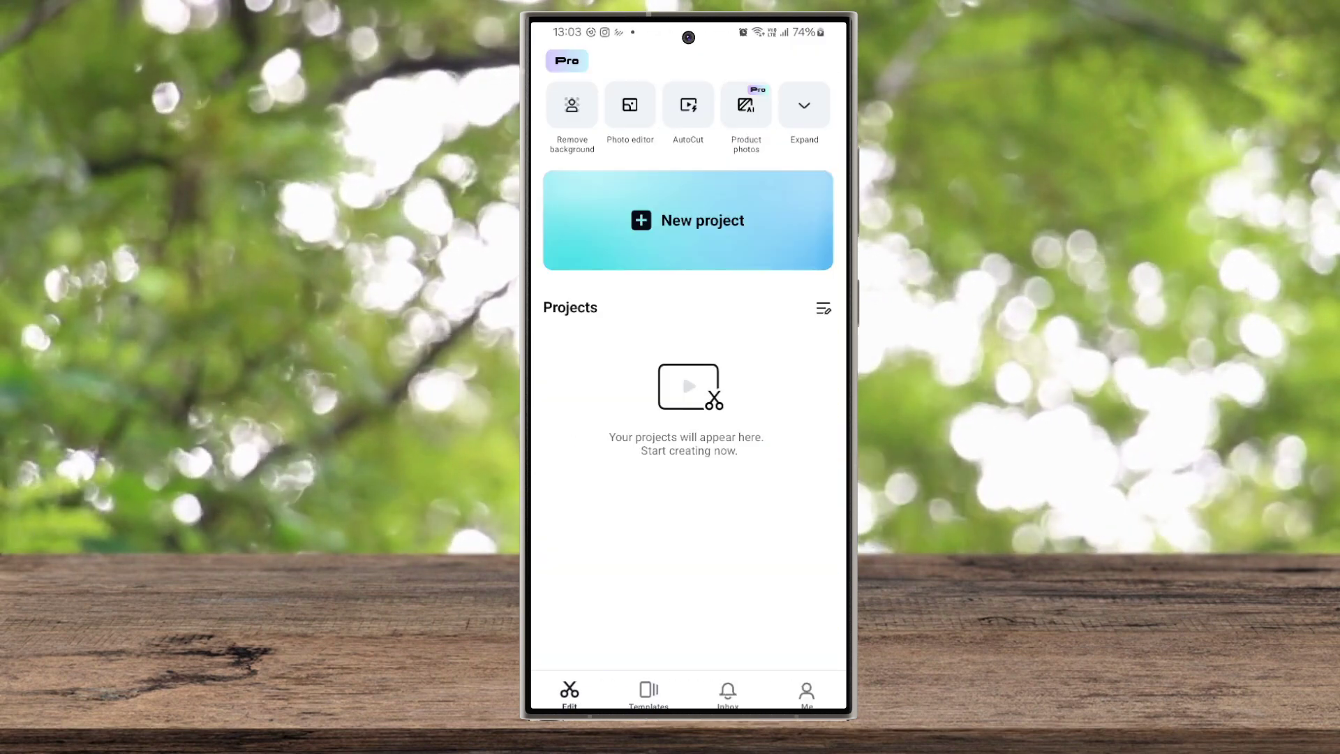
left_click(688, 220)
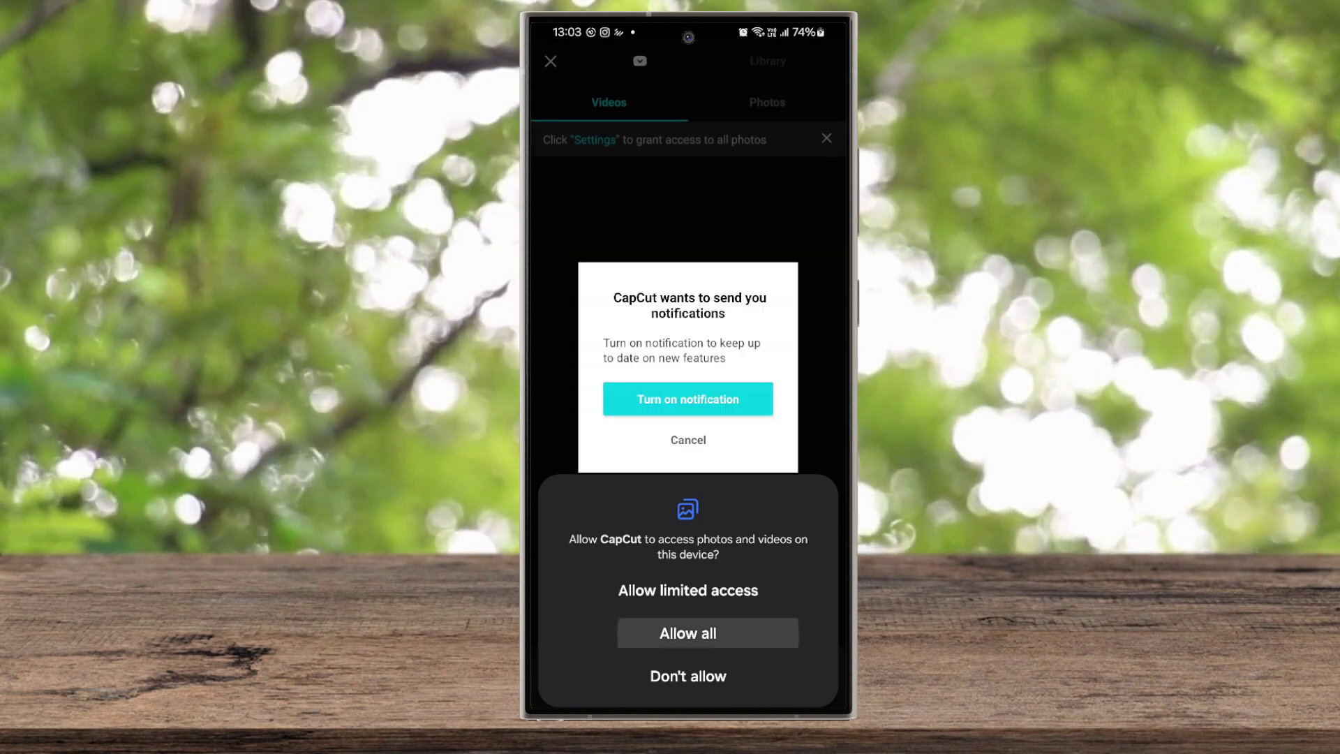
left_click(688, 633)
left_click(688, 440)
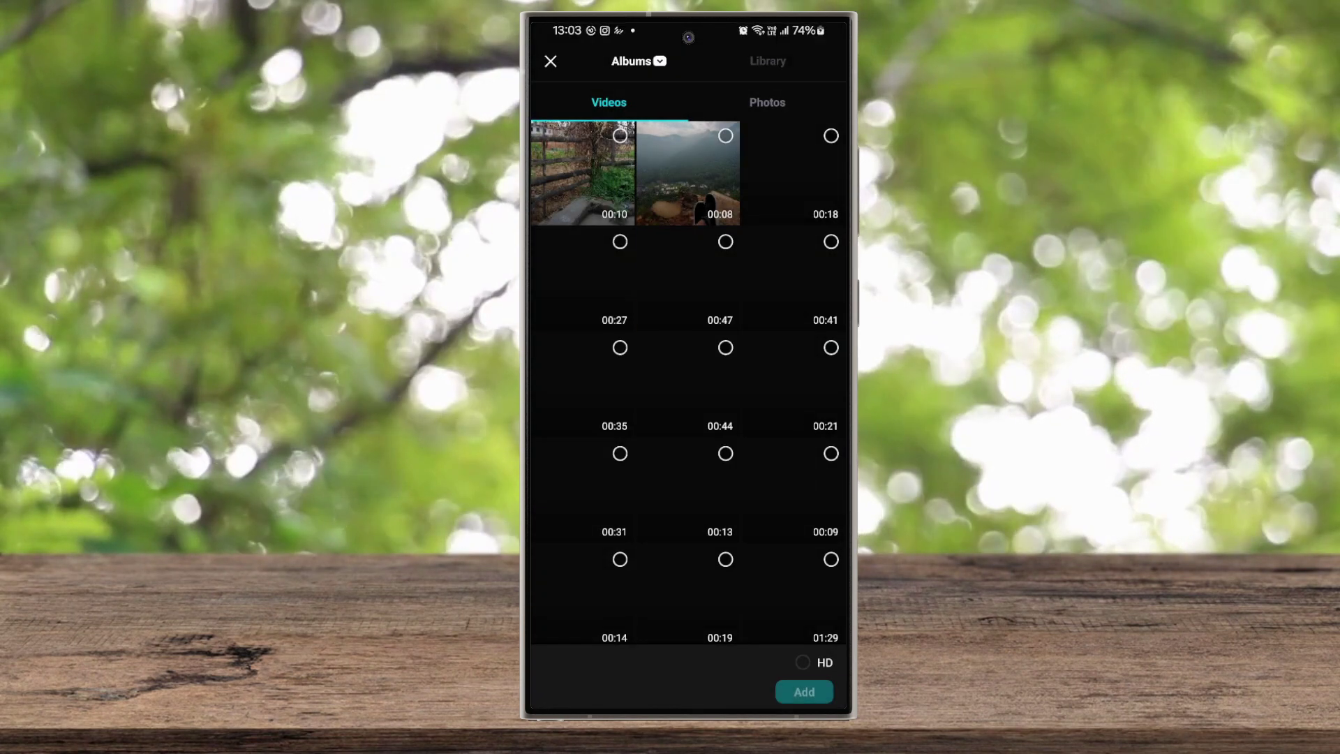
left_click(688, 633)
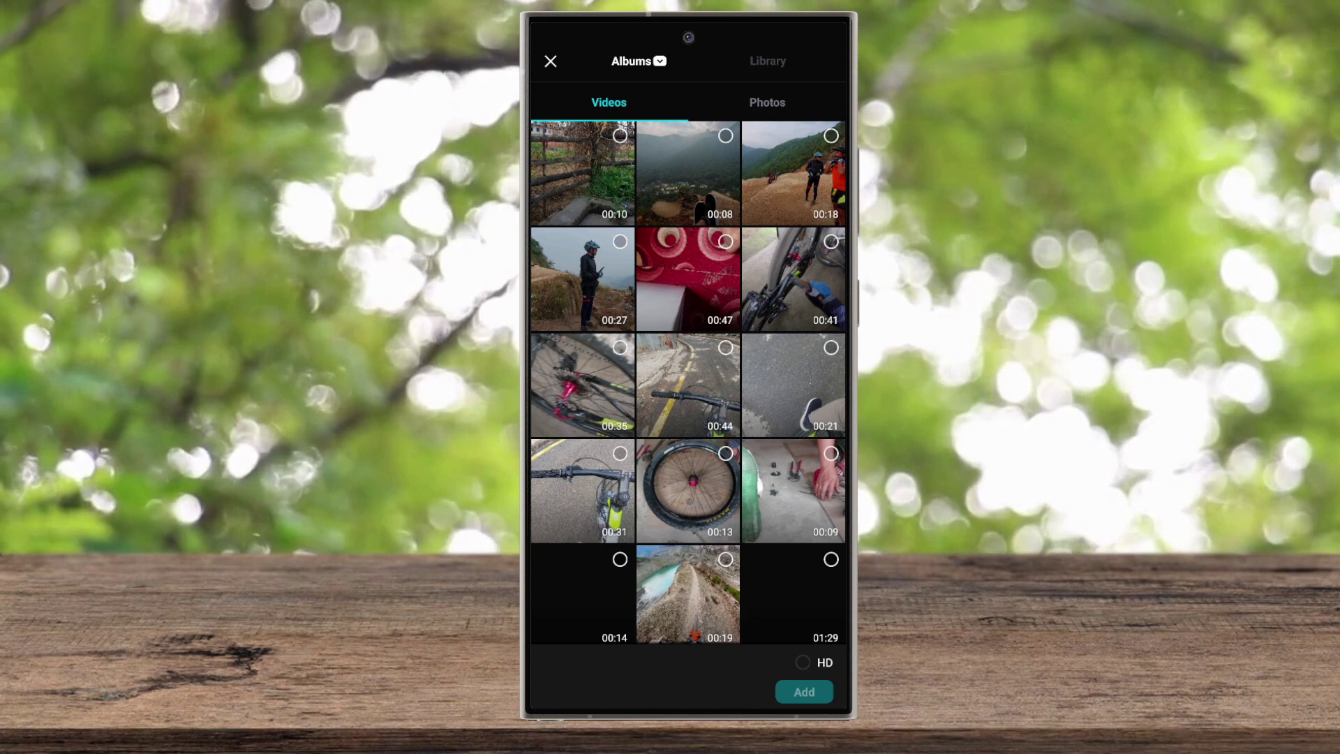
left_click(550, 61)
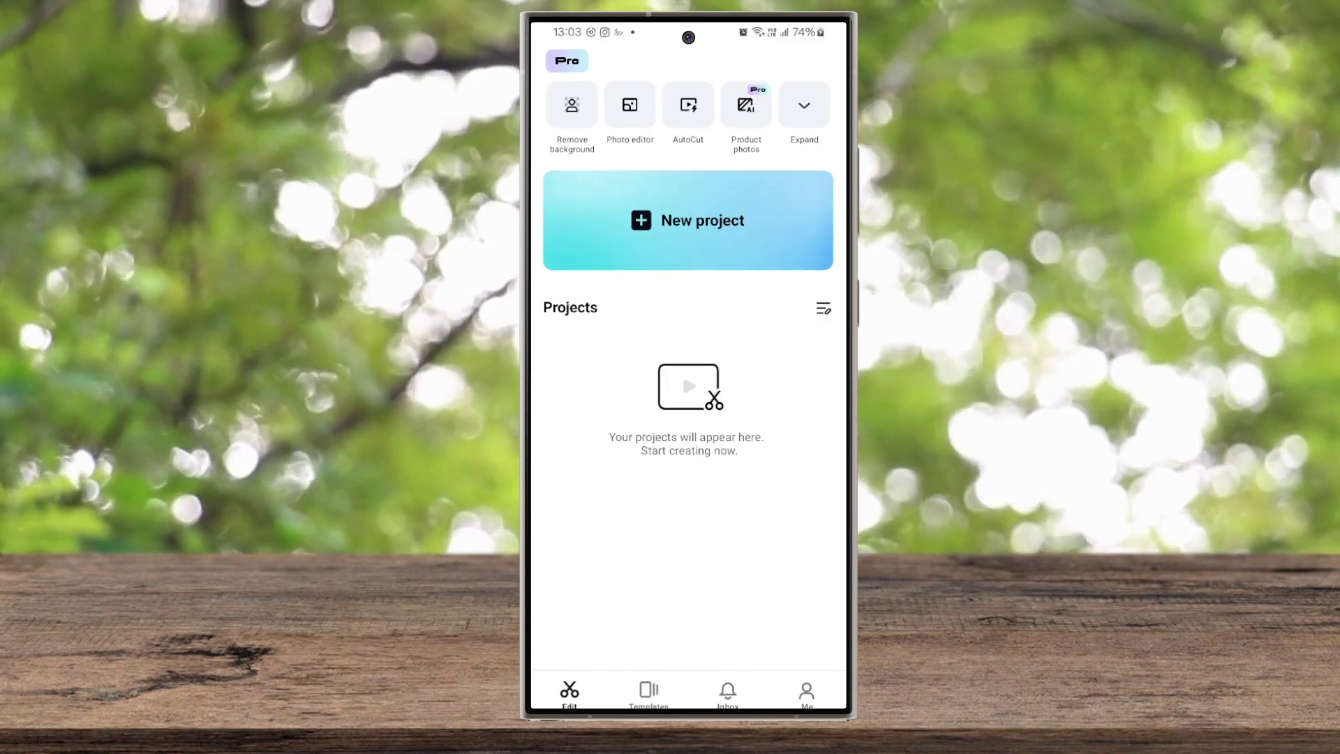
left_click(804, 105)
Step: From the Me tab choose 'Tap to sign in' and pick 'Sign in with Google'
left_click(807, 691)
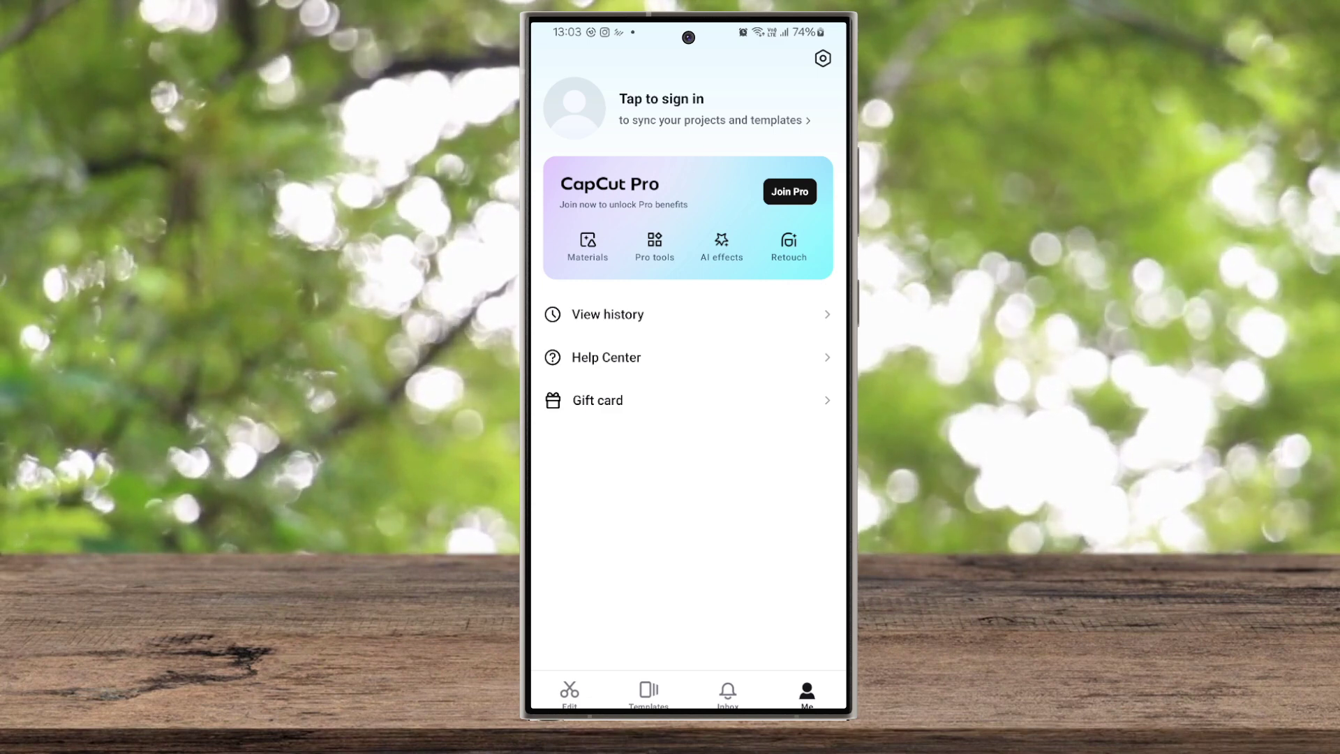
left_click(662, 99)
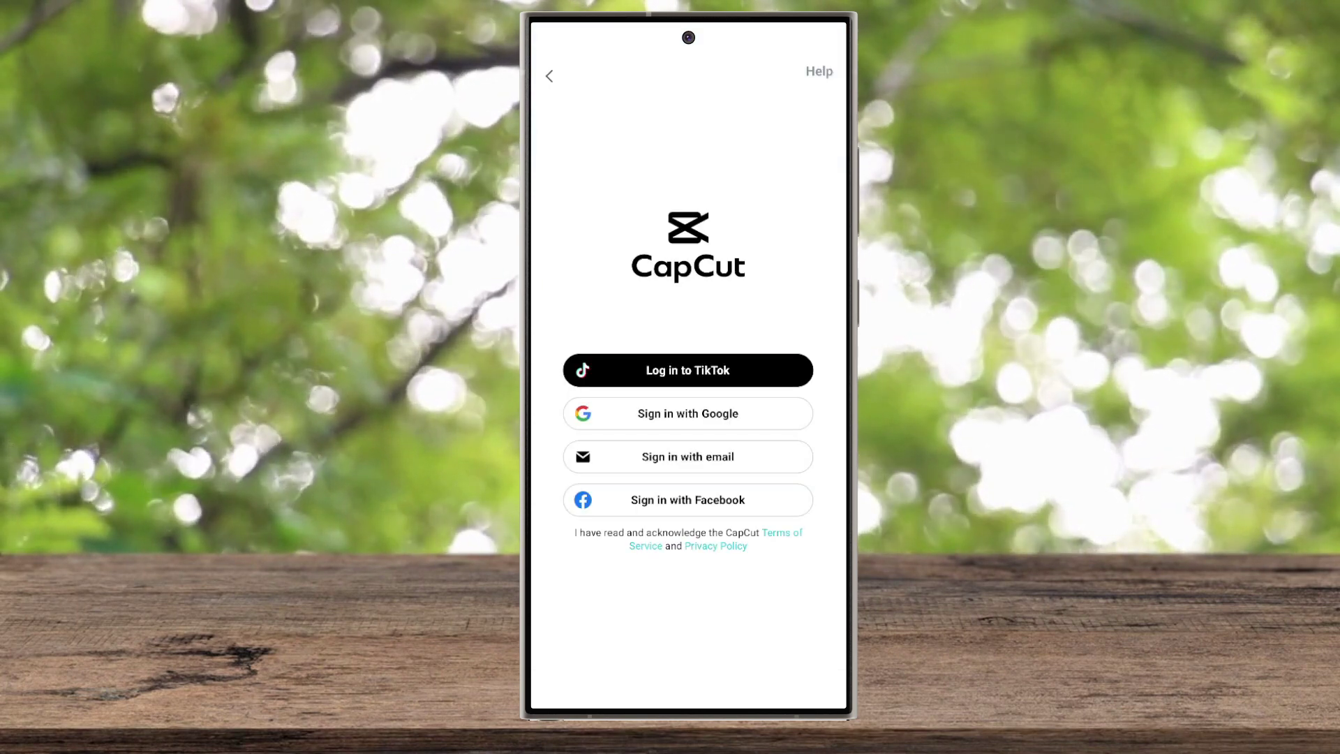
left_click(687, 414)
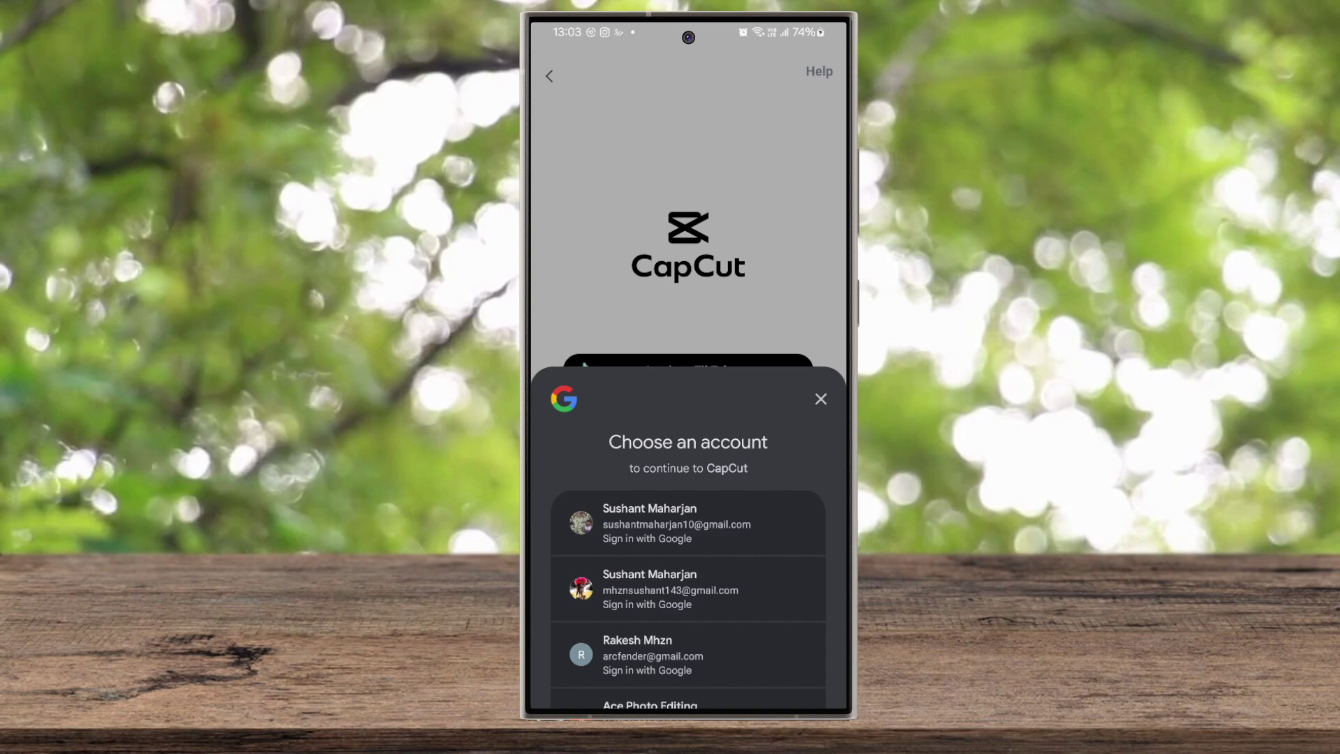